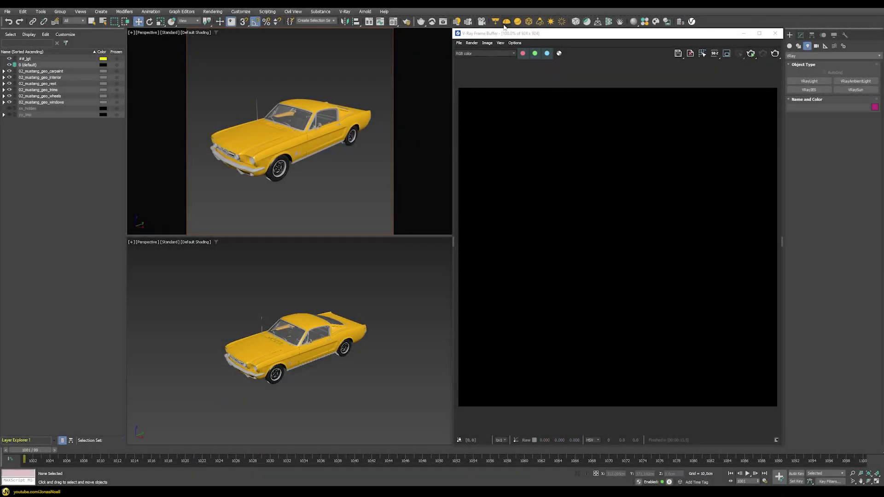
Step: Create a V-Ray dome light on the ground beside the car
left_click(506, 22)
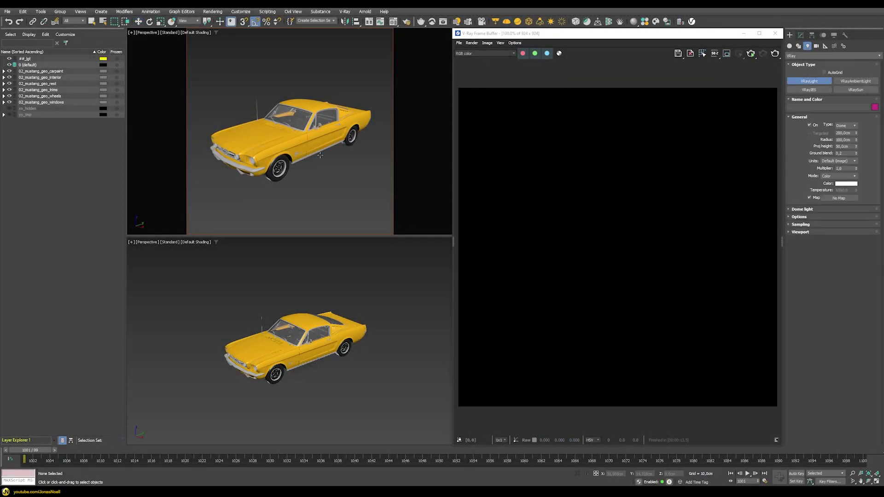
left_click(326, 193)
key("w")
left_click_drag(335, 192, 343, 198)
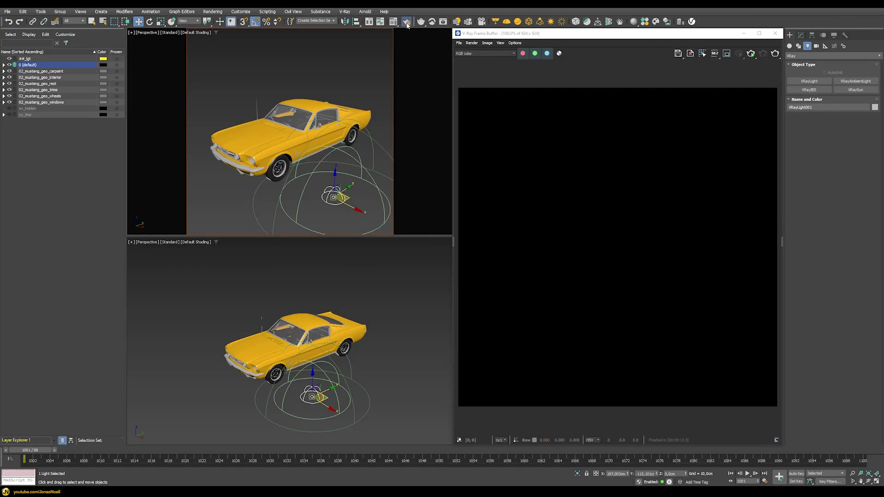
Step: Check the installed V-Ray version in the render settings
key("F10")
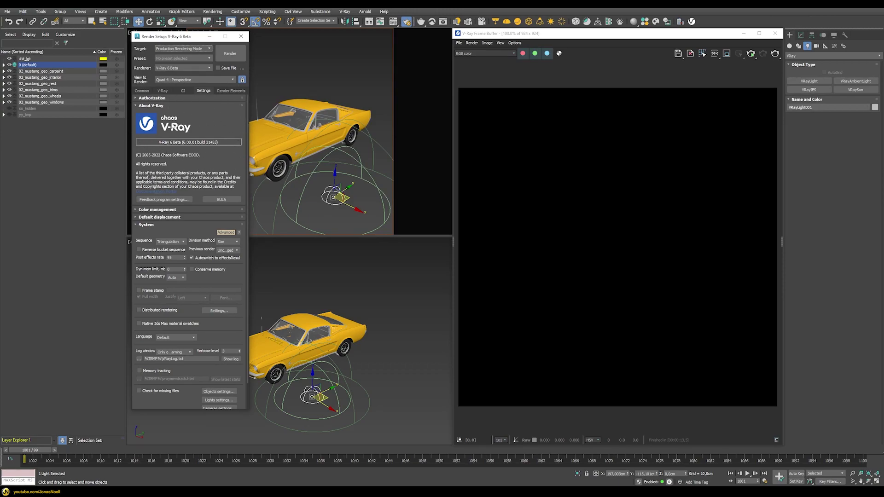
left_click(240, 36)
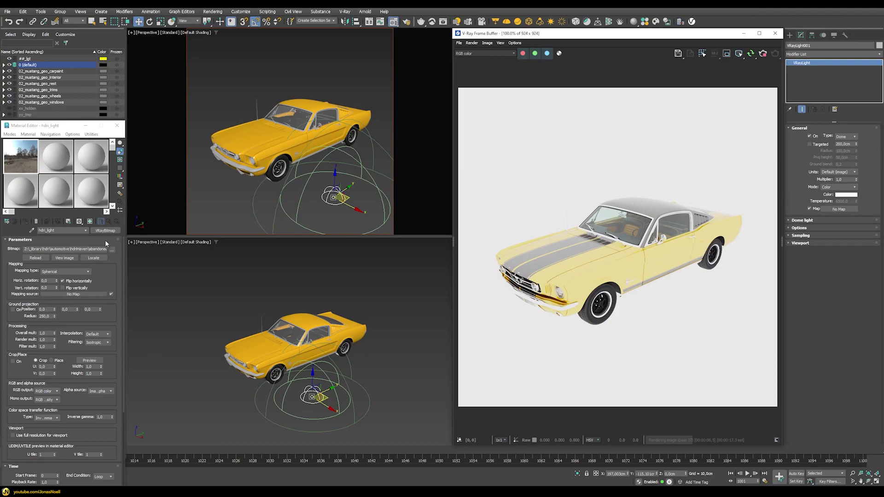
Step: Assign the hdri_light bitmap to the dome light's texture map as an instance
left_click_drag(105, 230, 838, 209)
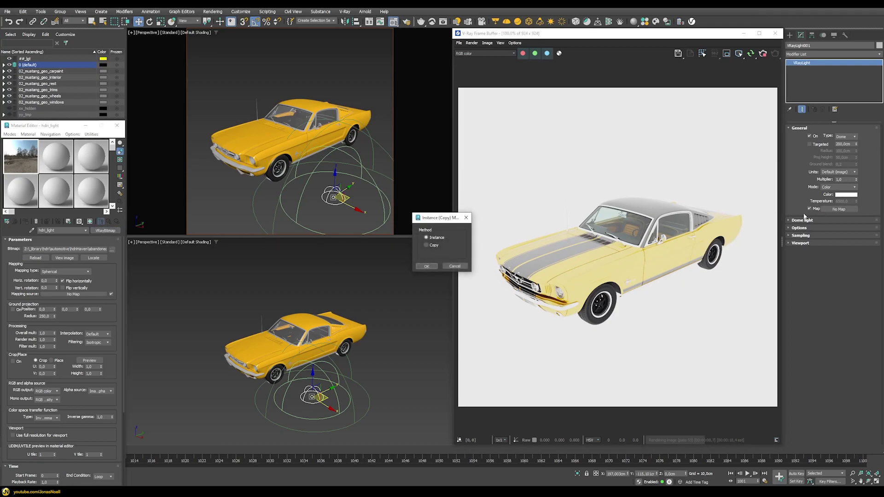
left_click(426, 266)
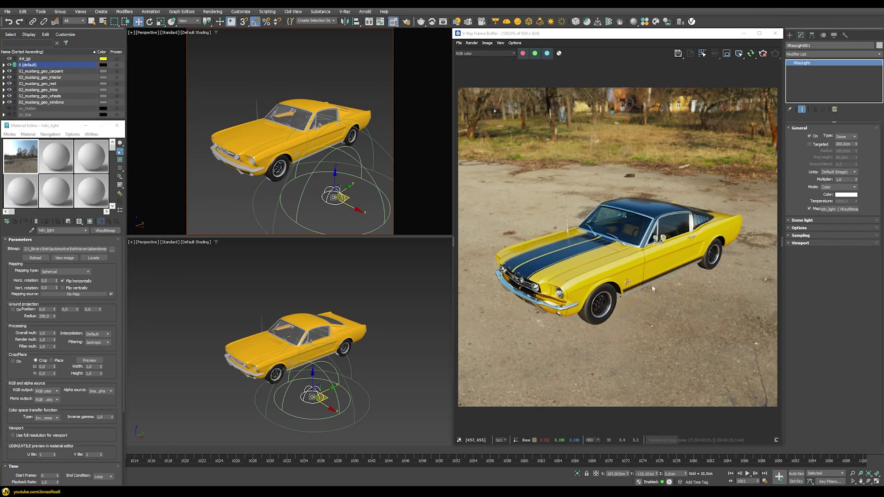
Step: Examine how the car sits against the HDRI background from different angles and camera distances
scroll(306, 336, "up", 3)
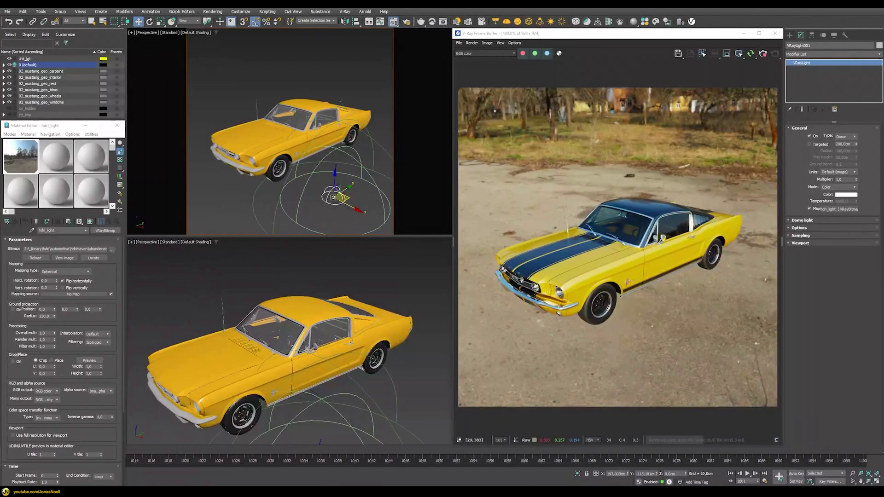
left_click(341, 83)
middle_click_drag(341, 138, 258, 145, "alt")
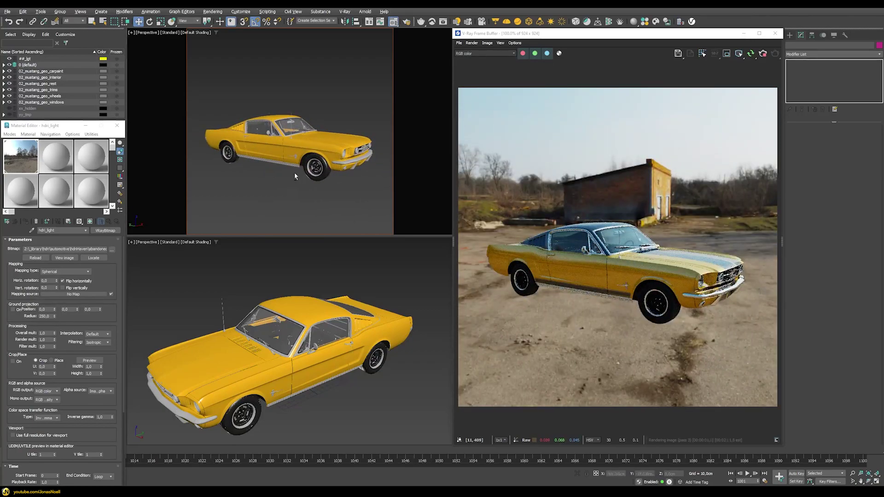
mouse_move(295, 176)
middle_mouse_down("alt")
mouse_move(351, 158)
mouse_move(375, 174)
mouse_move(281, 175)
mouse_move(292, 179)
middle_mouse_up("alt")
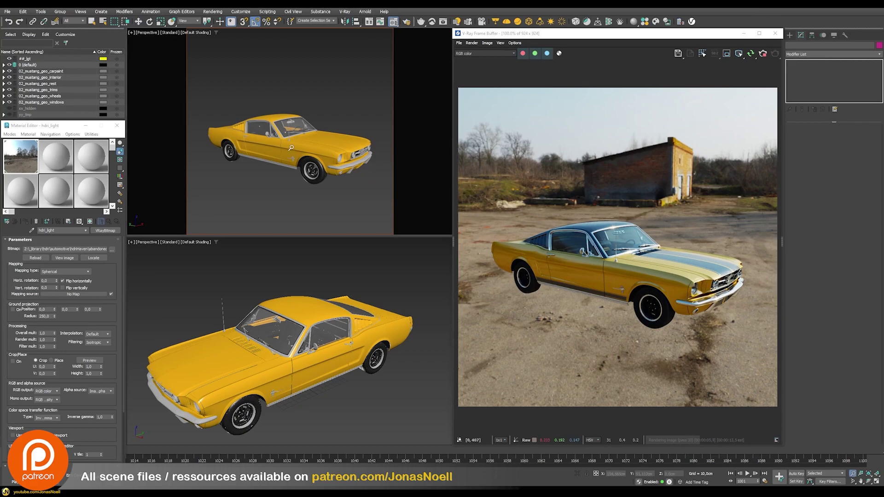
scroll(284, 197, "down", 5)
mouse_move(284, 197)
left_mouse_down()
mouse_move(283, 210)
mouse_move(292, 139)
mouse_move(292, 203)
left_mouse_up()
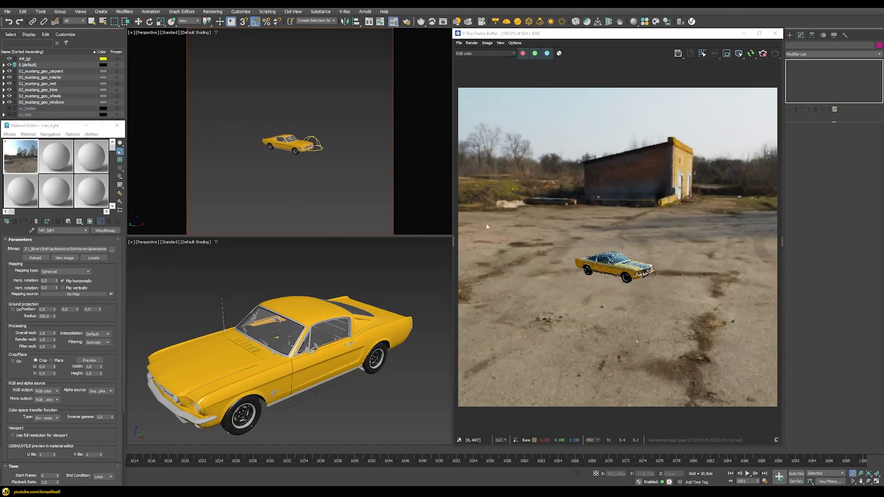
left_click_drag(289, 143, 294, 120)
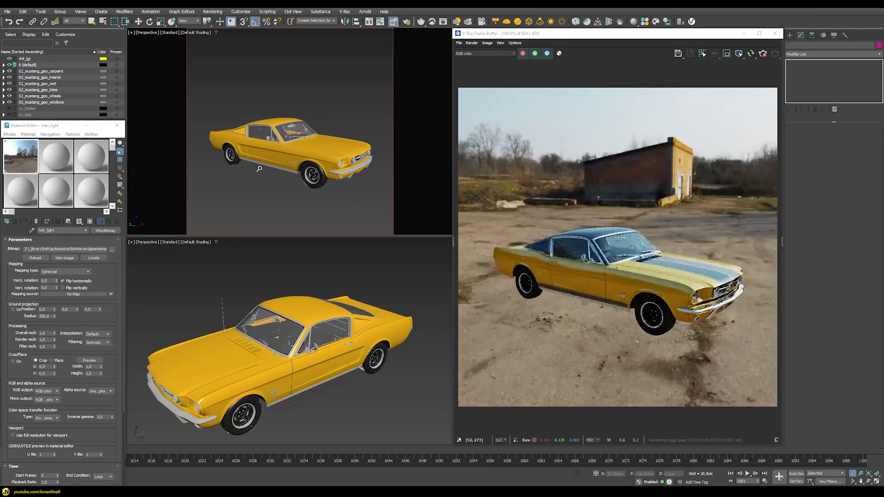
right_click(395, 352)
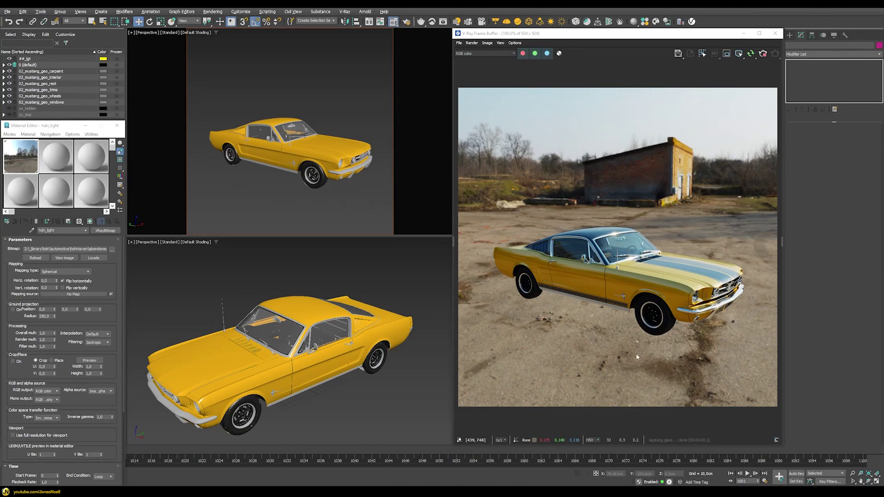
left_click(852, 473)
left_click_drag(290, 177, 291, 154)
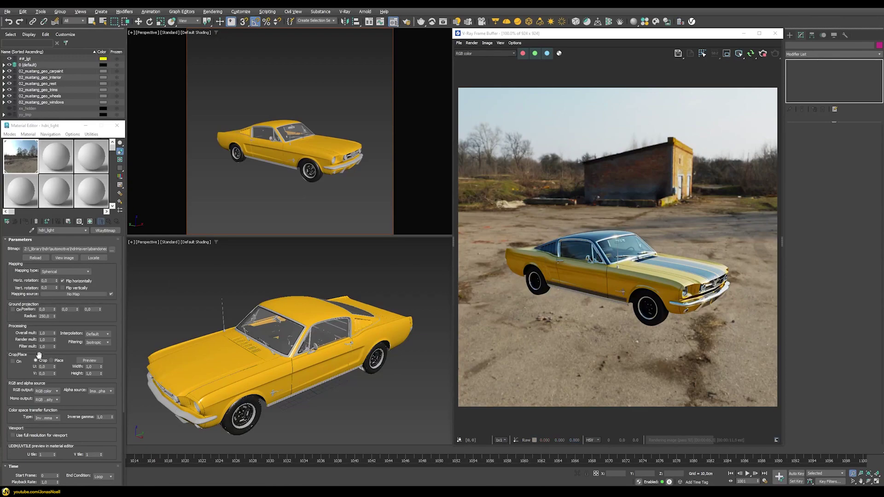
Step: Try the ground projection option of the hdri_light bitmap and inspect the render from other angles and distances
left_click(13, 309)
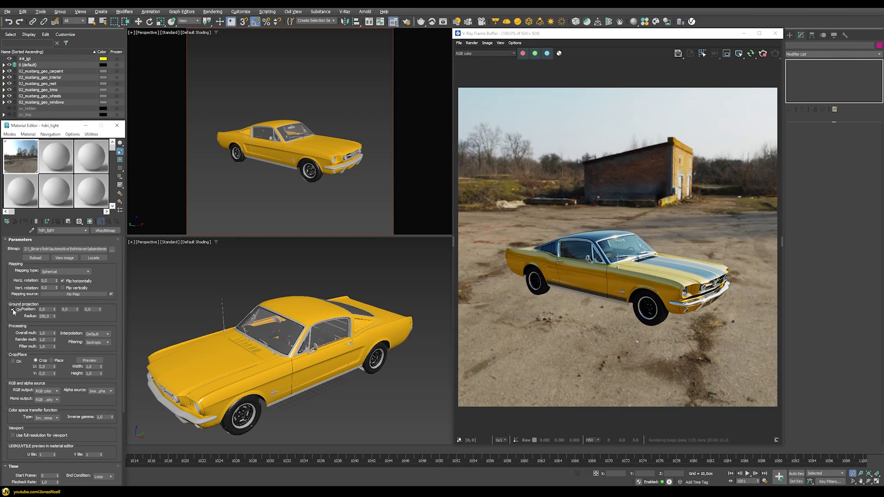
left_click(869, 481)
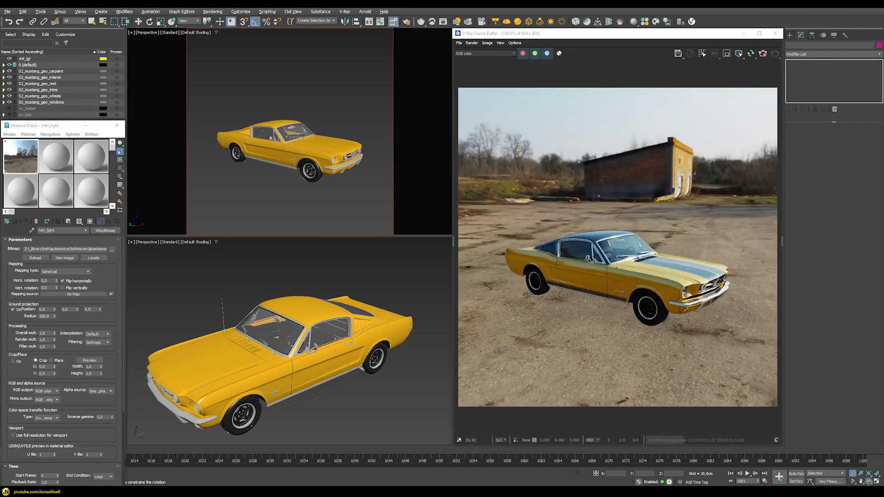
mouse_move(309, 167)
left_mouse_down()
mouse_move(267, 161)
mouse_move(311, 163)
mouse_move(288, 152)
mouse_move(302, 156)
left_mouse_up()
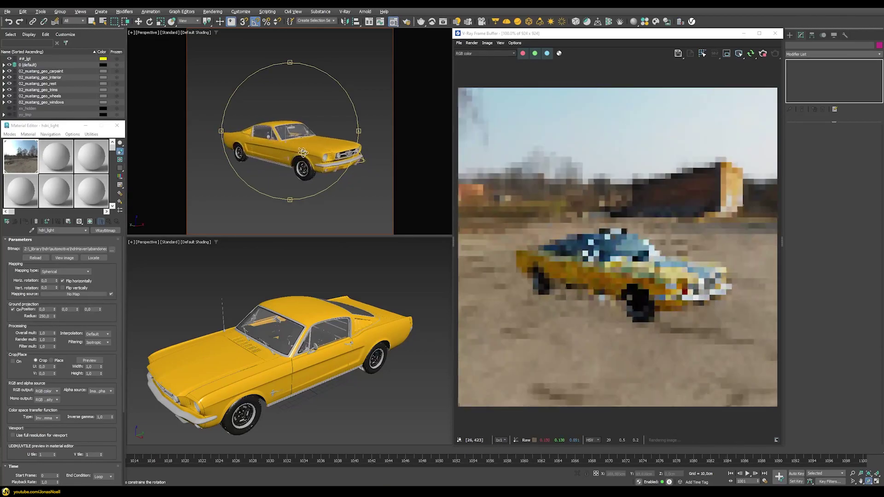
left_click(852, 474)
left_click_drag(288, 132, 295, 160)
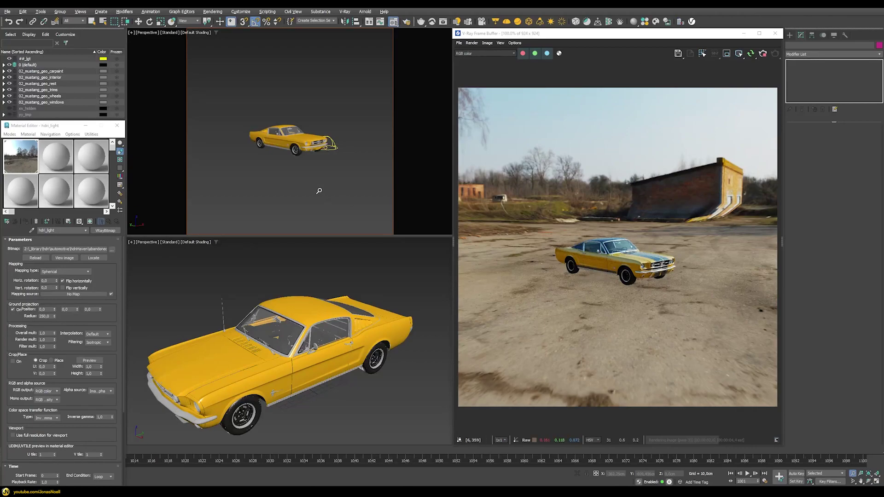
left_click_drag(299, 134, 306, 117)
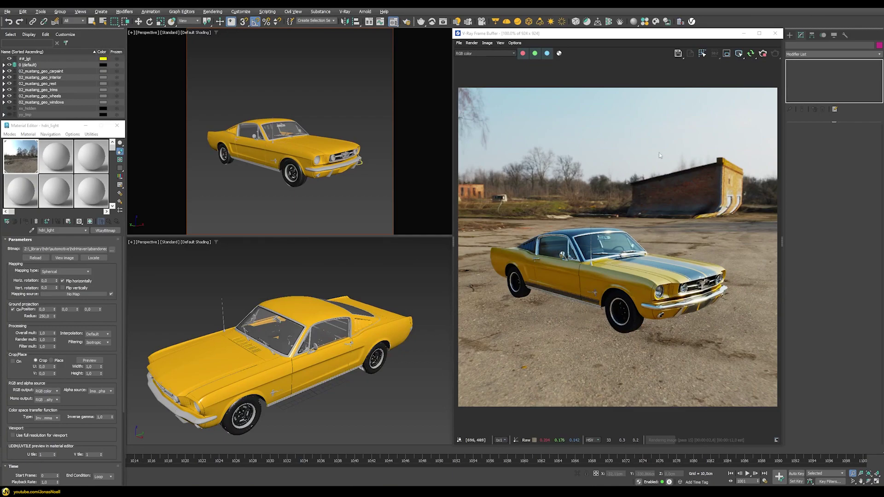
Step: Select the dome light and turn off ground projection in the hdri_light bitmap
key("w")
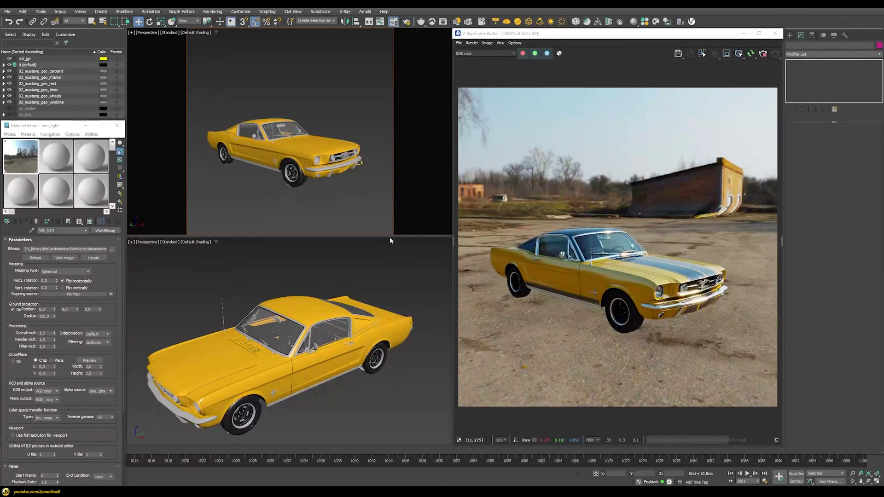
middle_click_drag(373, 201, 337, 205, "alt")
left_click(364, 171)
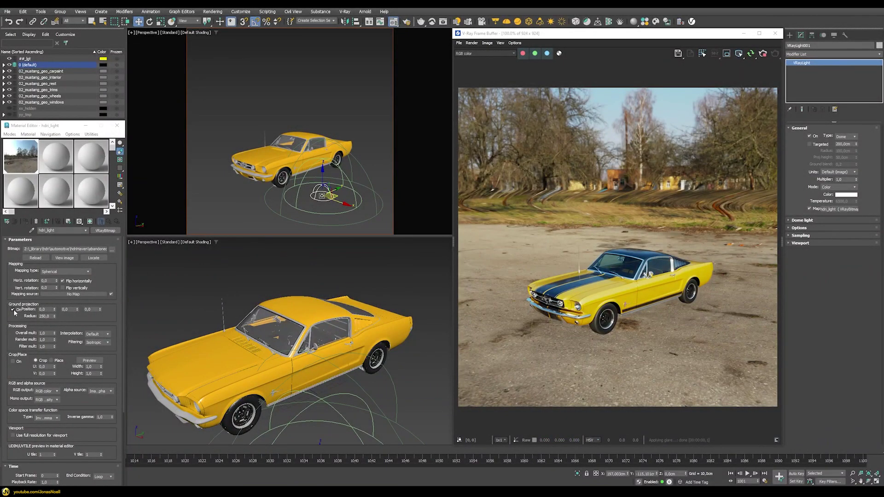
left_click(14, 310)
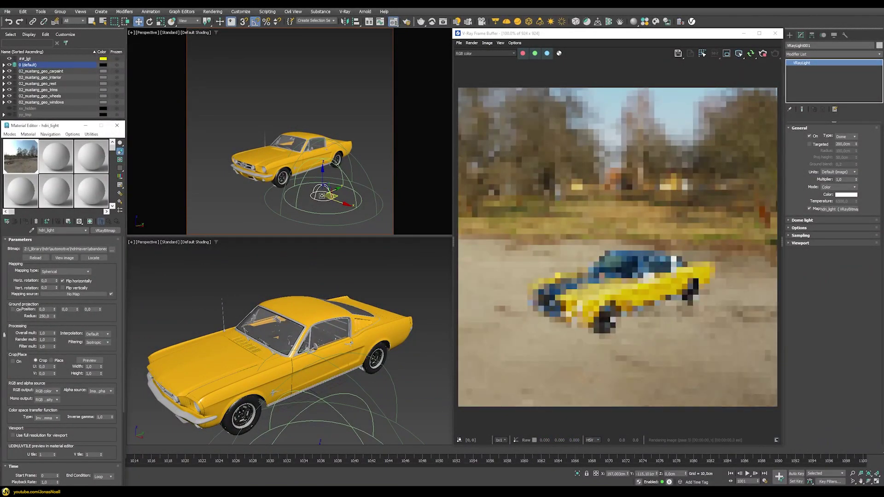
middle_click_drag(258, 193, 313, 148, "alt")
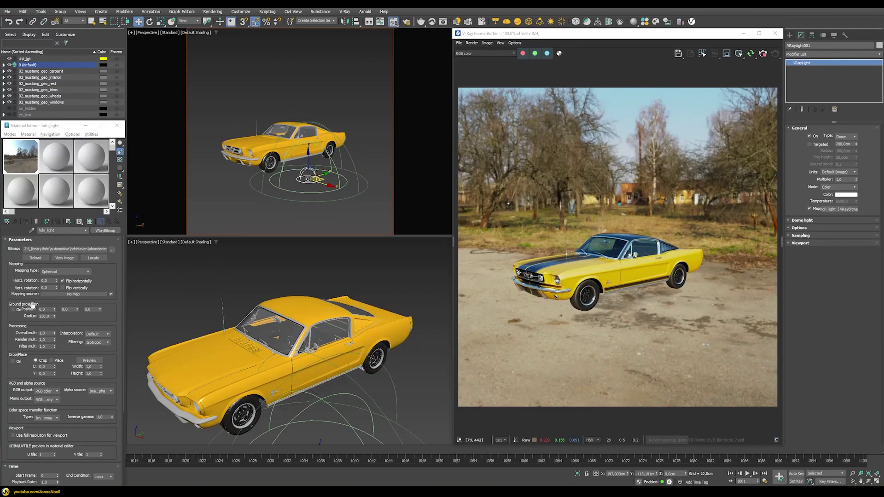
Step: Enable the Finite dome option in the dome light's settings
left_click(799, 220)
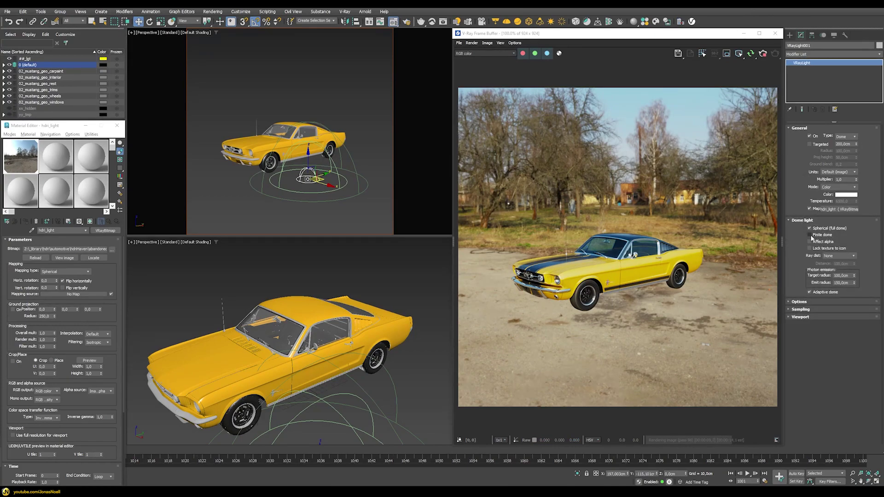
left_click(810, 236)
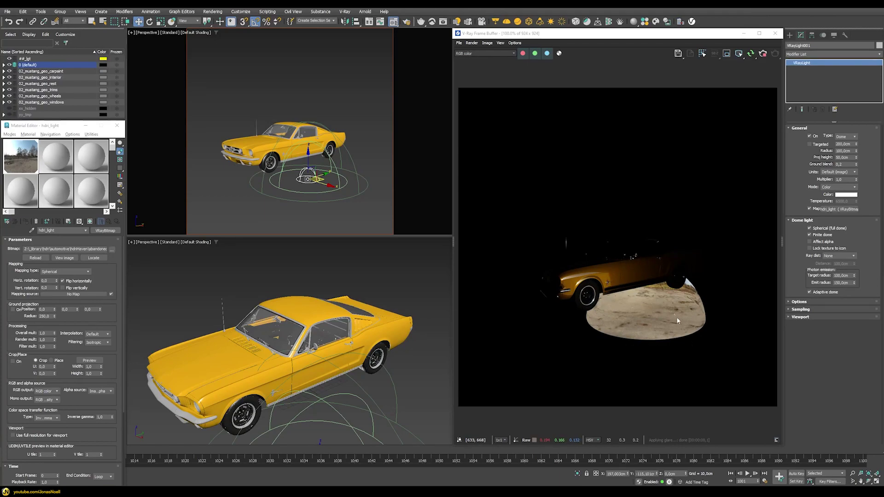
Step: Shift the dome light away from the car, and reset its X and Y positions to 0 cm
left_click_drag(322, 178, 367, 200)
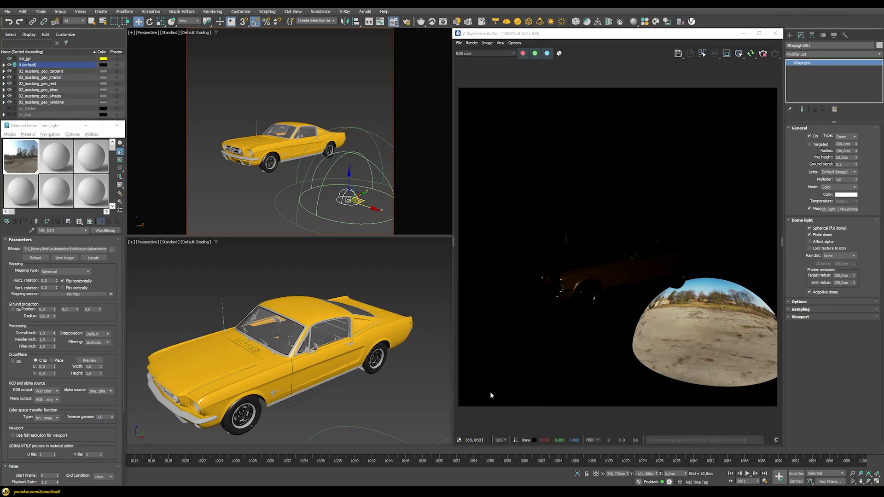
right_click(627, 476)
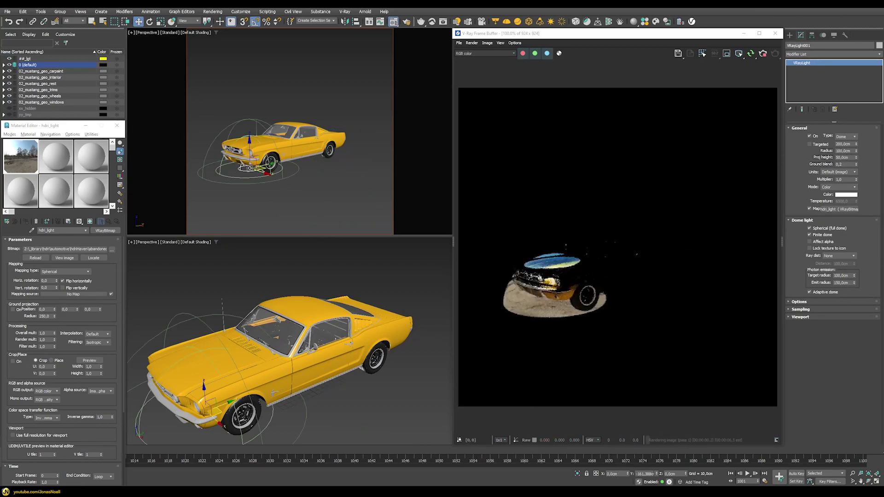
right_click(656, 475)
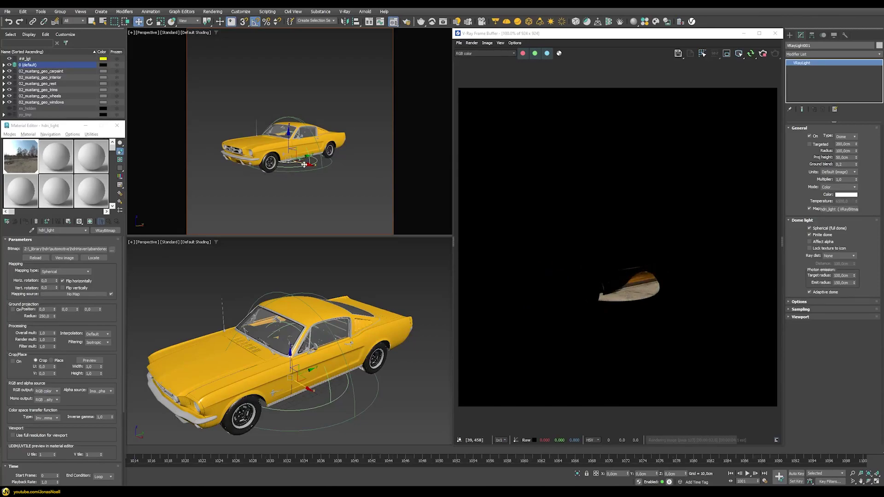
Step: Enlarge the finite dome's radius through 250 and 500 cm up to 1000 cm
left_click(846, 151)
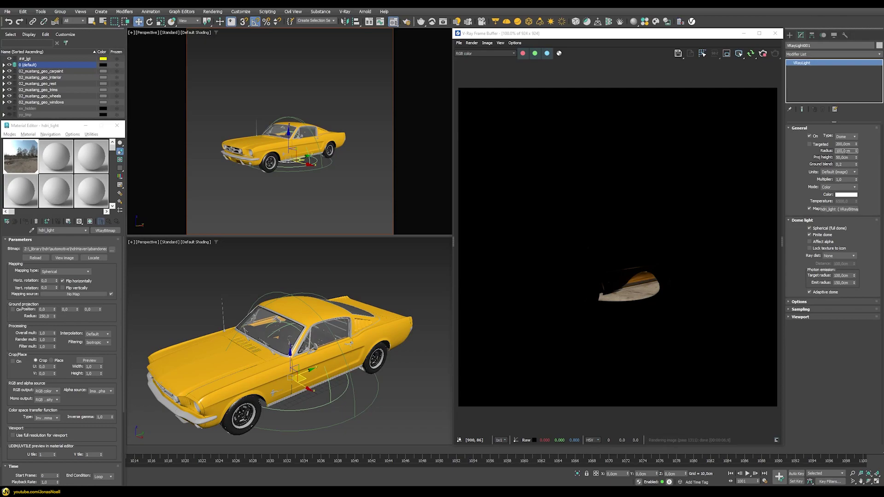
key("Return")
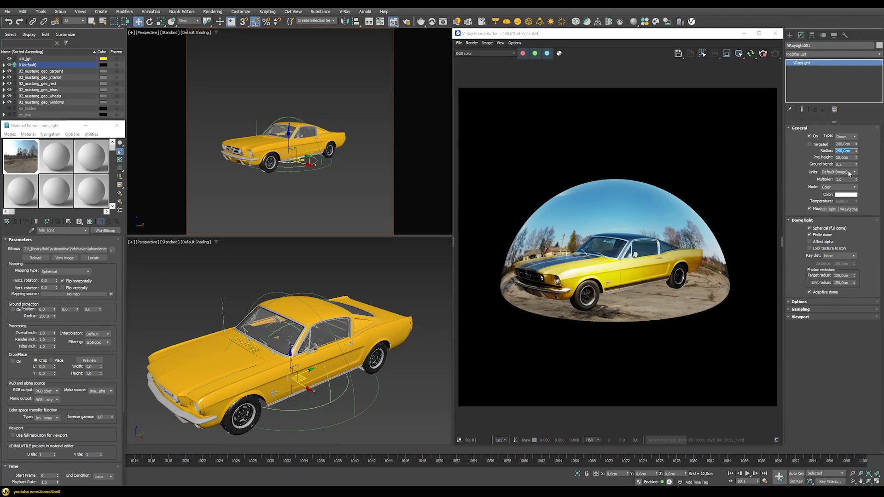
type("500")
key("Return")
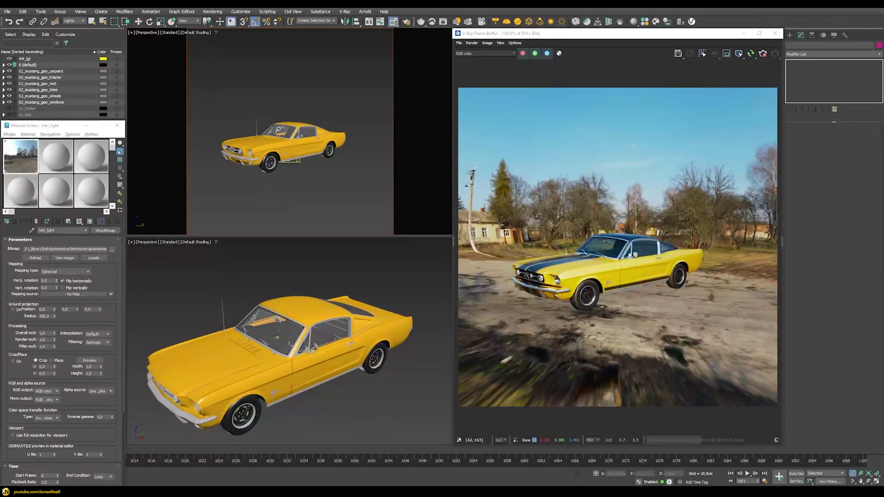
Step: Examine the finite dome and its projected surroundings from outside and from close around the car
middle_click_drag(285, 142, 291, 221, "ctrl+alt")
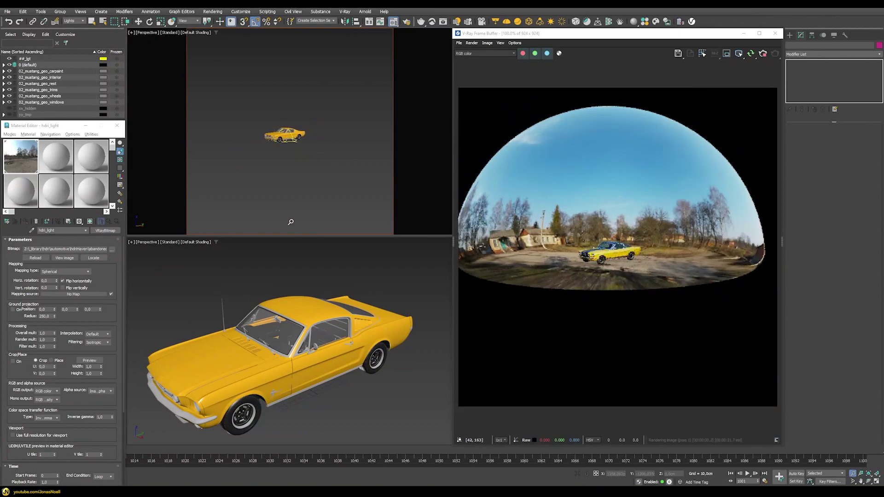
left_click_drag(291, 222, 290, 225)
middle_click_drag(265, 142, 270, 150)
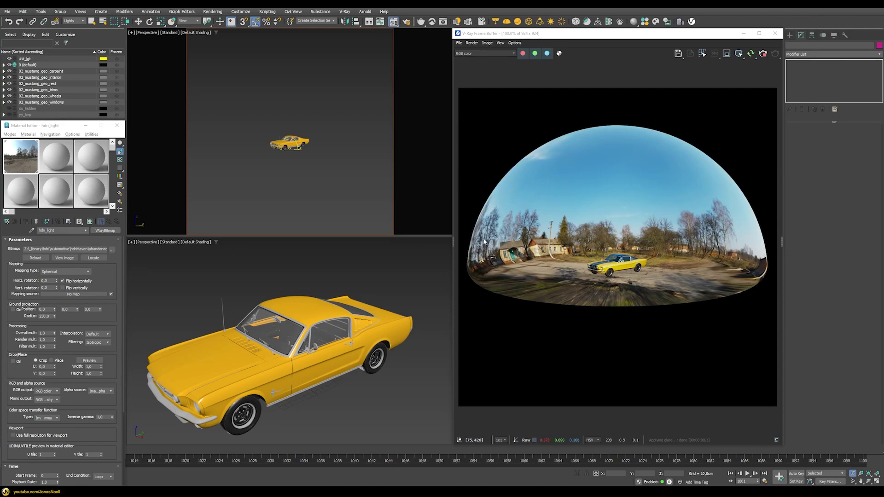
scroll(284, 138, "up", 10)
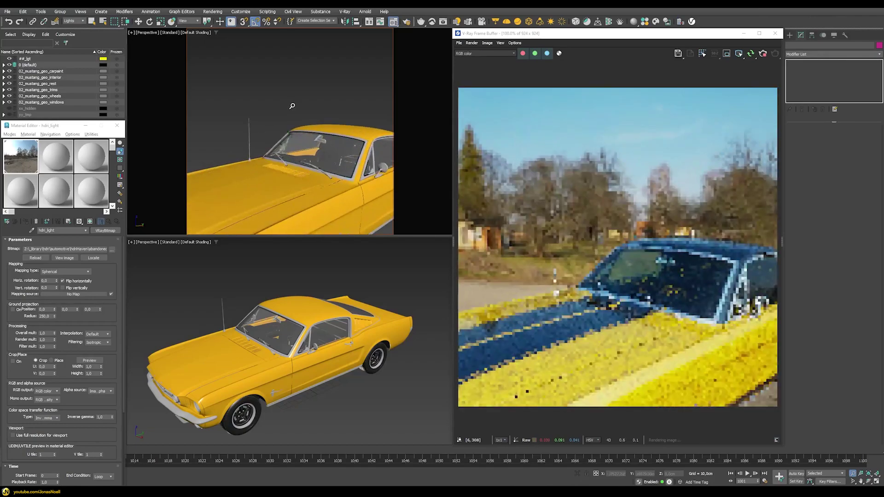
middle_click_drag(260, 160, 305, 150)
left_click_drag(305, 150, 258, 231)
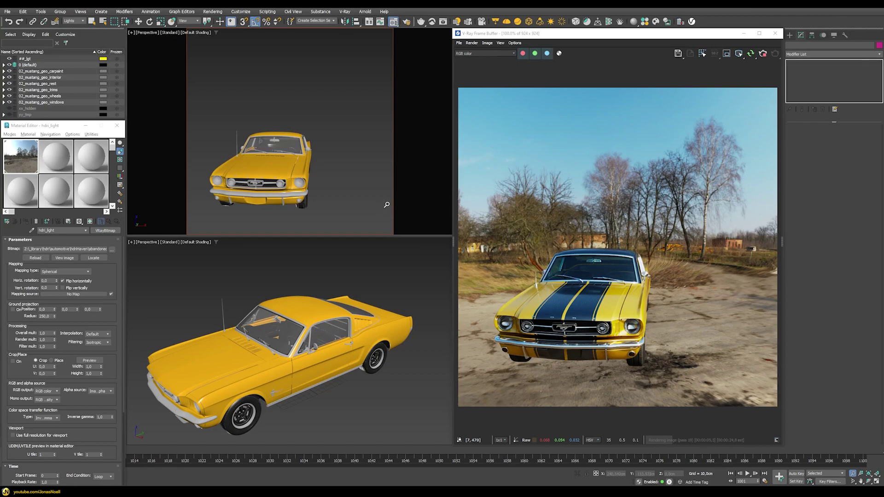
scroll(383, 205, "up", 2)
scroll(380, 203, "down", 10)
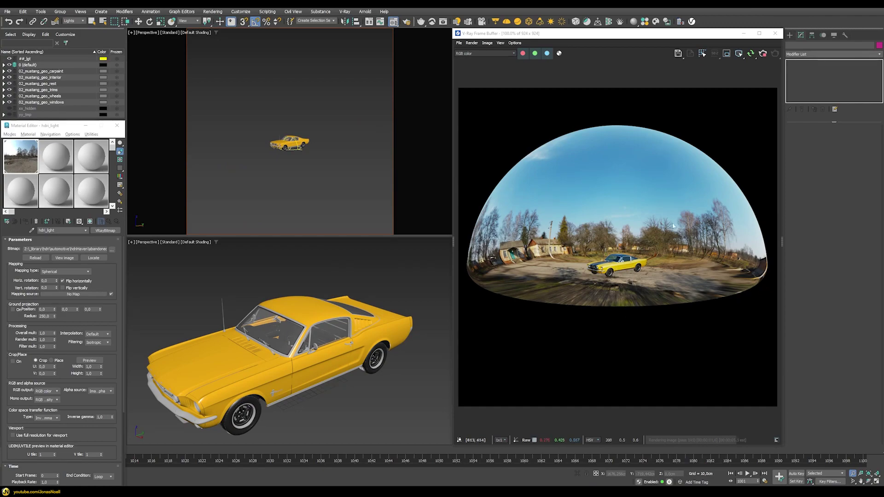
Step: Select the dome light and try different projection heights, ending with a value of 100 cm
right_click(299, 147)
left_click(299, 148)
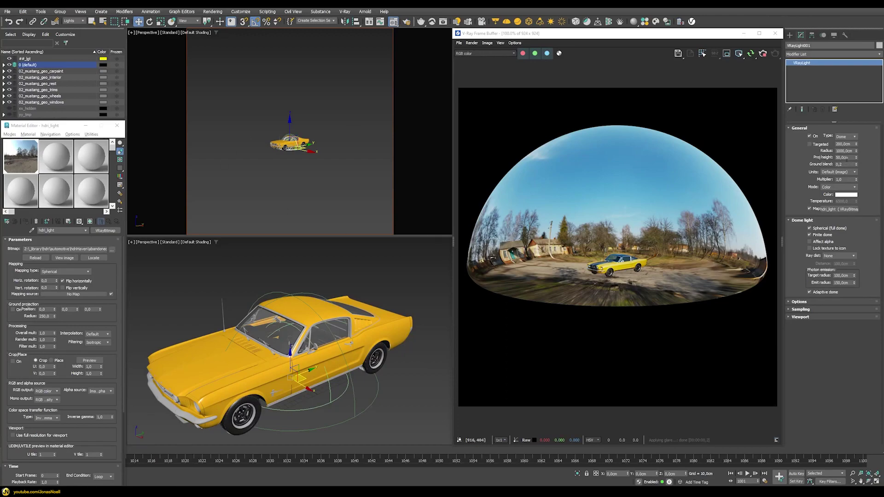
key("Return")
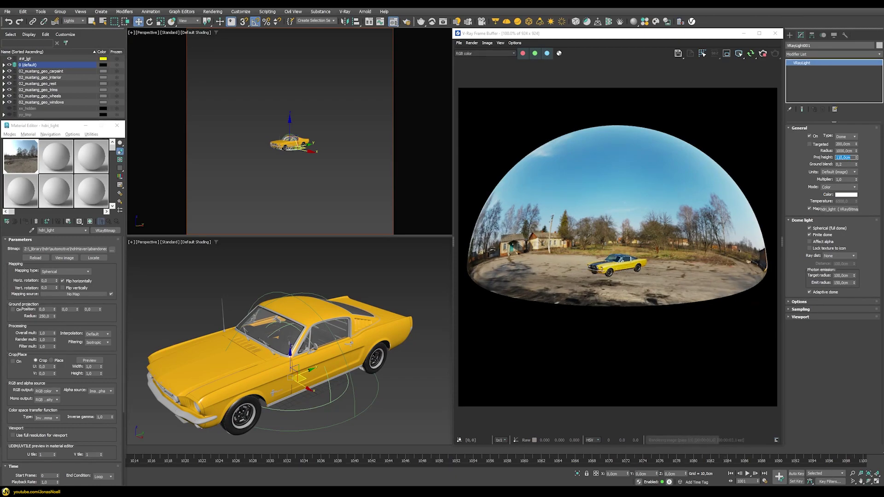
type("5")
key("Return")
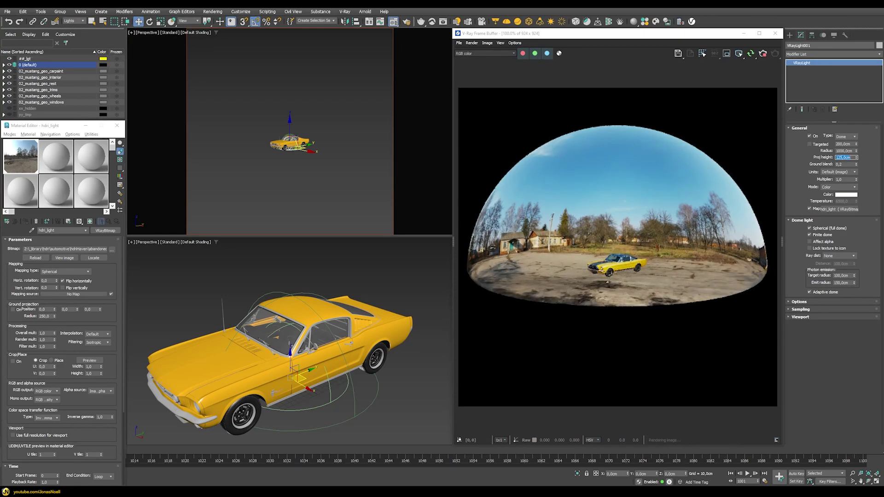
type("100")
key("Return")
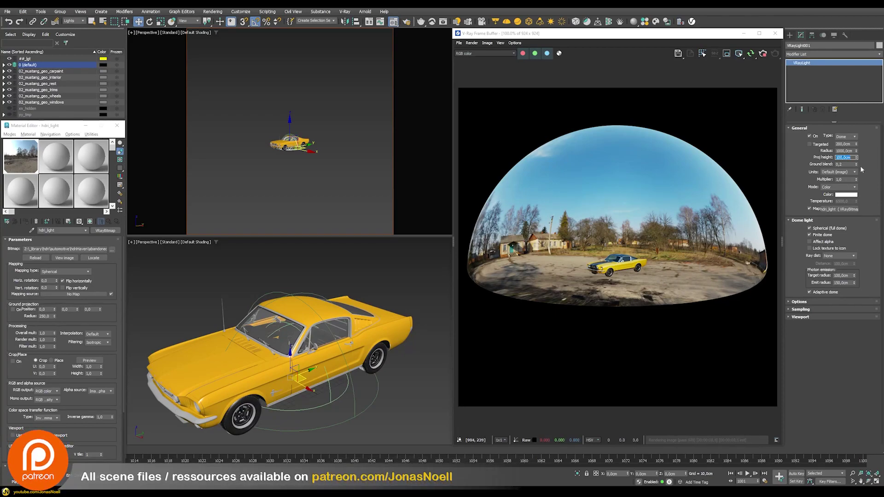
Step: Compare the dome light's ground blend at 0, 0.5, 1 and lower values, and finish with it at 0.2
key("Tab")
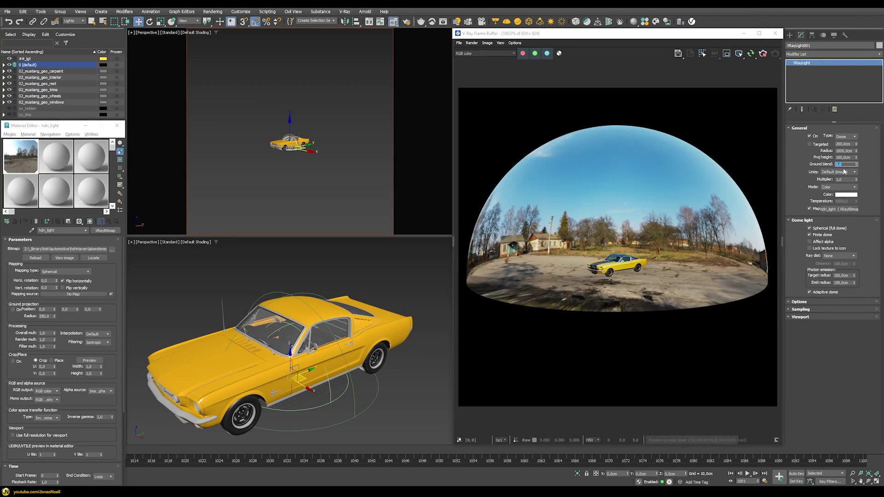
type("0,5")
key("Return")
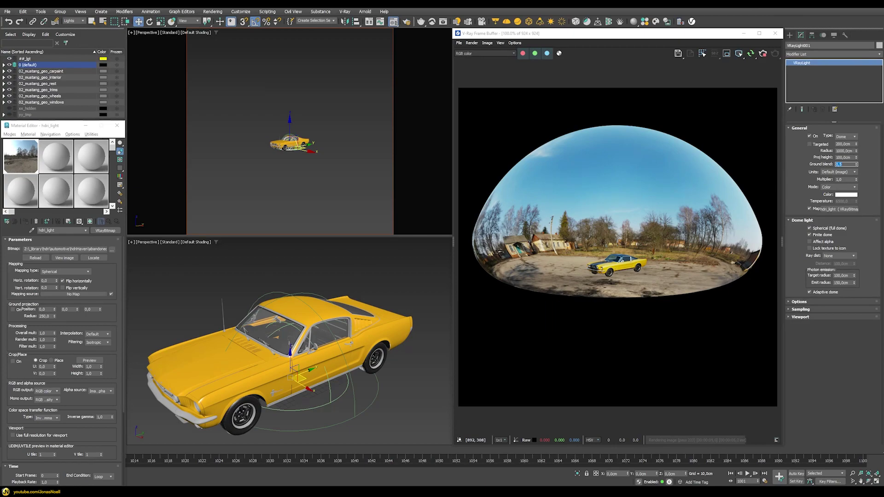
type("1")
key("Return")
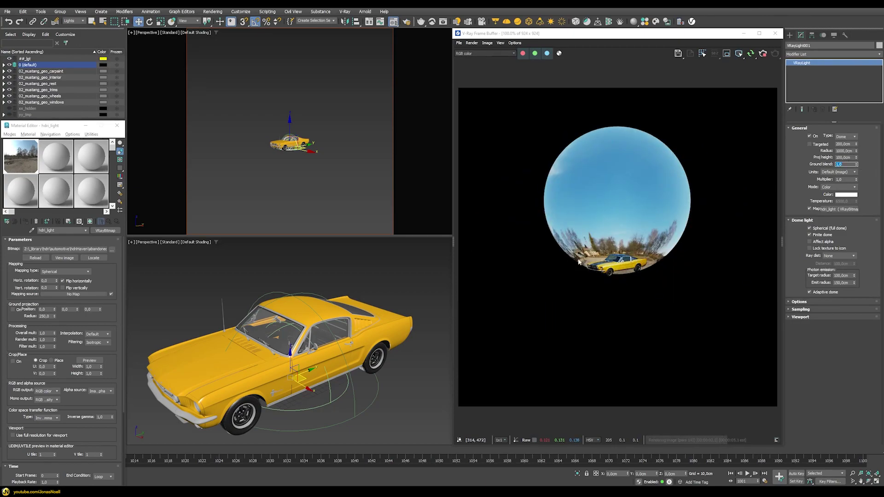
left_click_drag(856, 167, 851, 199)
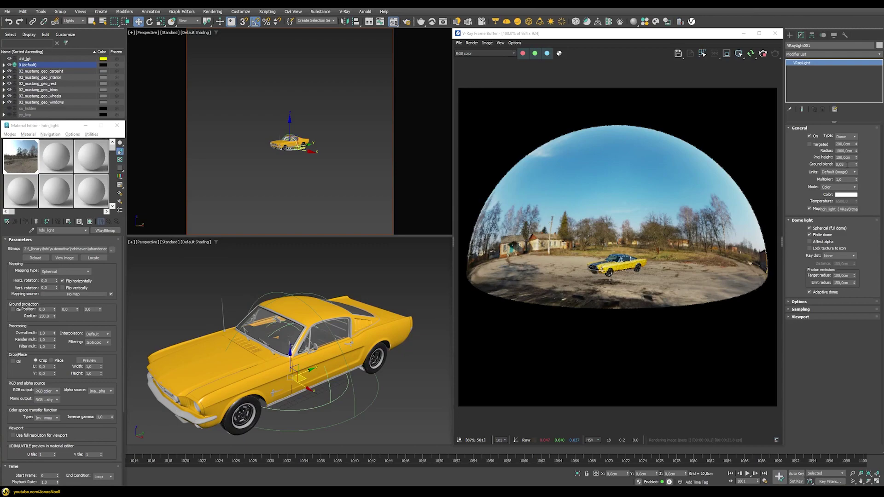
double_click(850, 164)
type("0,2")
key("Return")
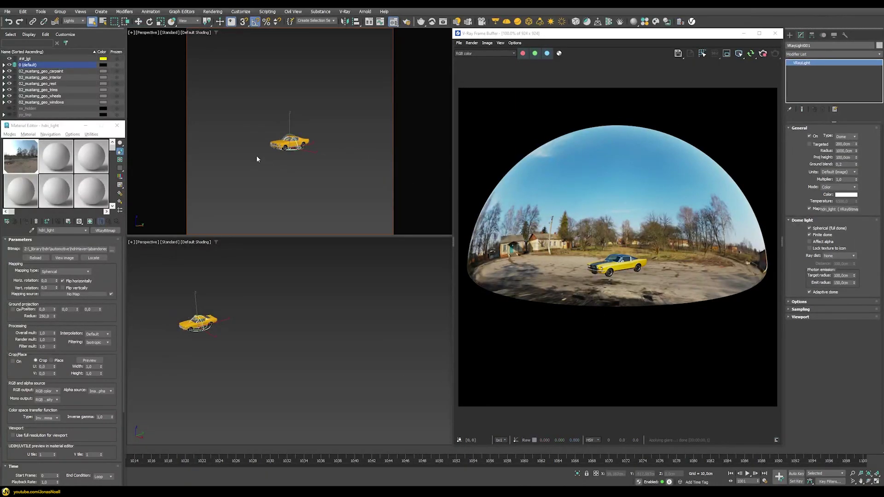
Step: Create a large ground plane that extends under the car and well beyond the dome
middle_click_drag(257, 159, 300, 162, "alt")
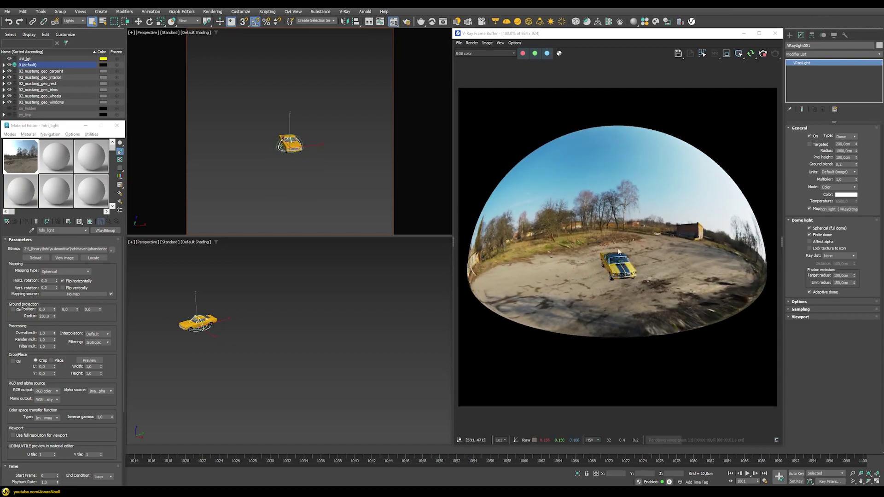
scroll(295, 152, "up", 3)
scroll(290, 143, "up", 2)
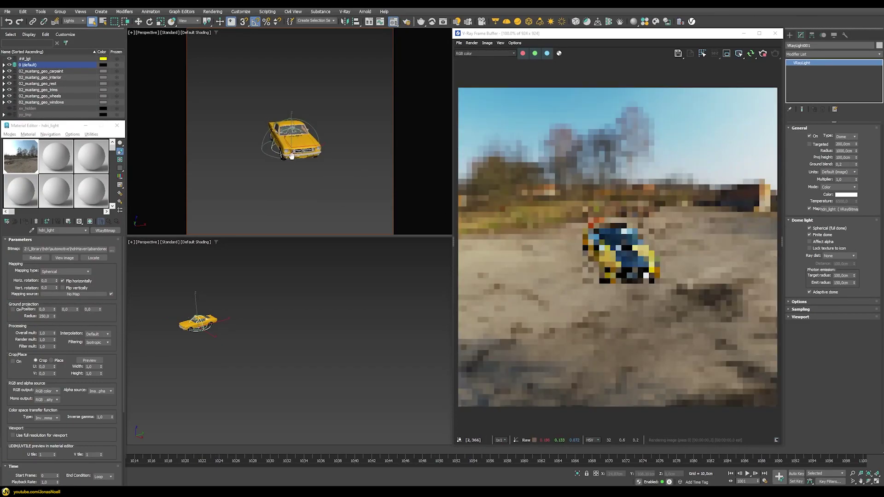
left_click(790, 36)
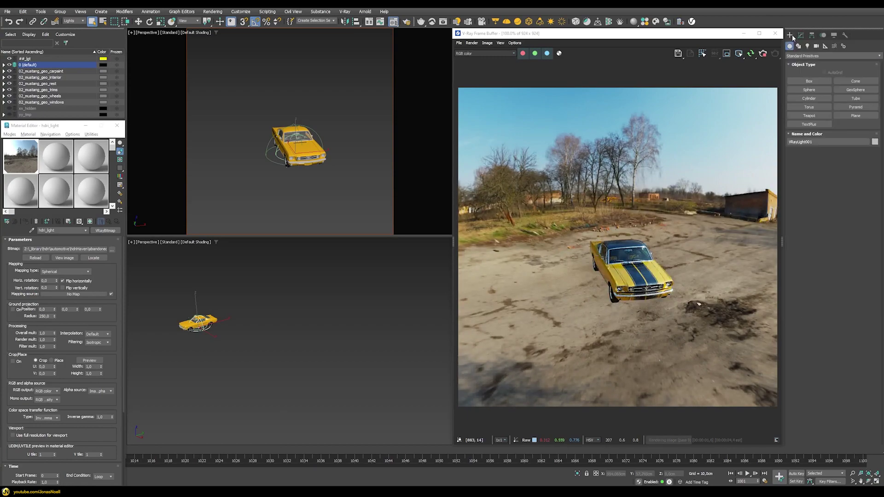
left_click(855, 115)
scroll(384, 158, "down", 3)
middle_click_drag(385, 158, 301, 155)
left_click_drag(360, 93, 117, 262)
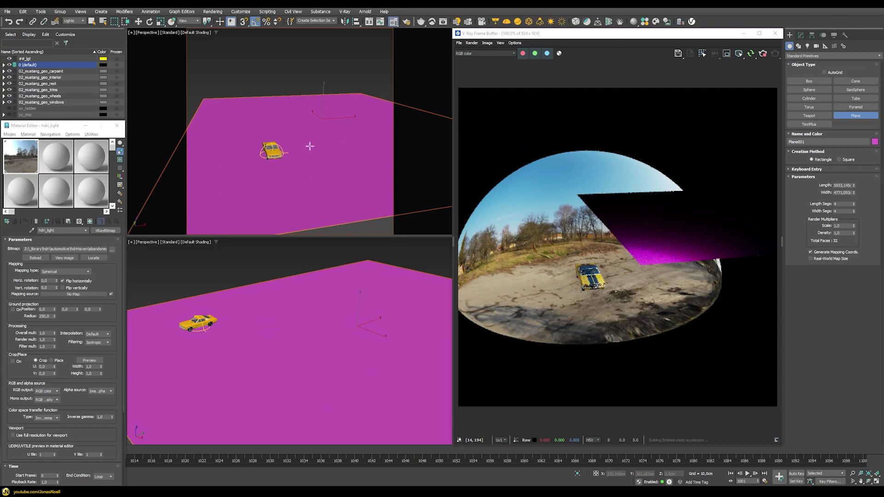
Step: Center the ground plane at X and Y 0 cm and make it a V-Ray shadow catcher
key("w")
right_click(628, 473)
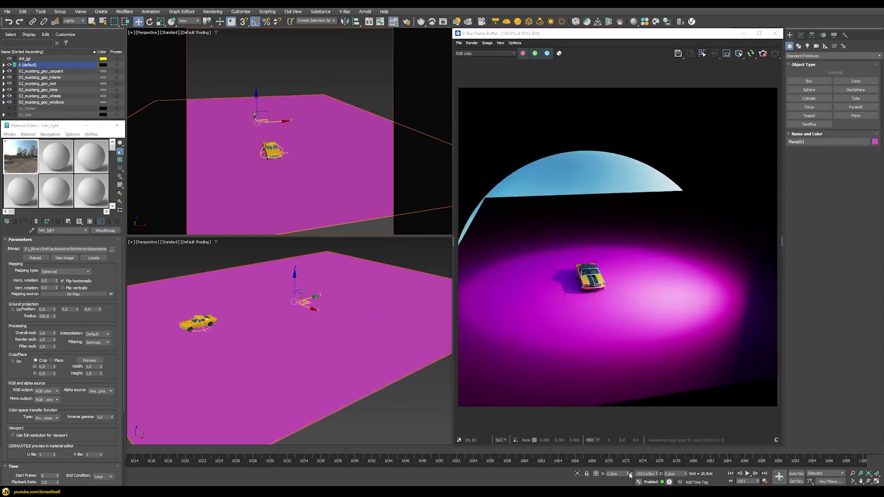
right_click(657, 474)
middle_click_drag(264, 137, 296, 127, "alt")
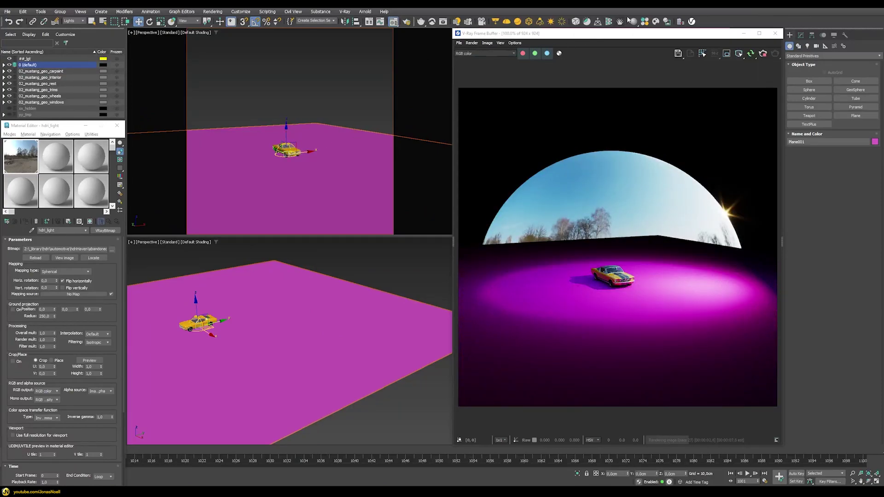
left_click(667, 22)
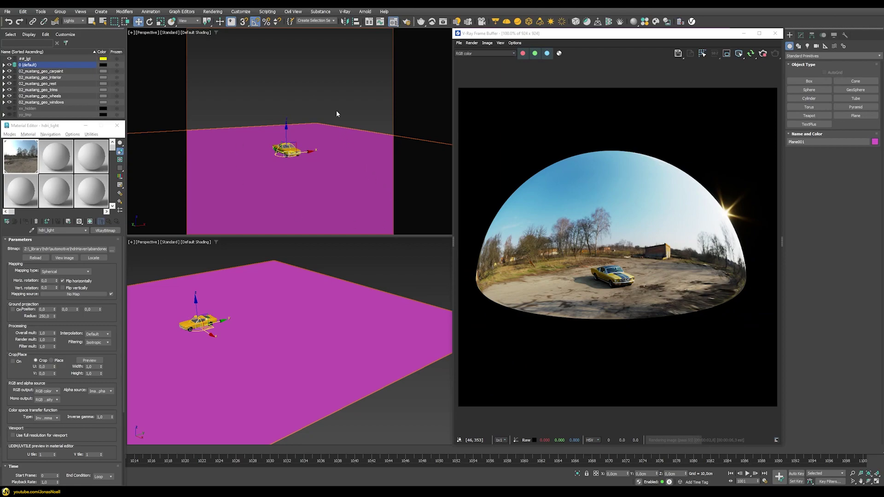
left_click(239, 108)
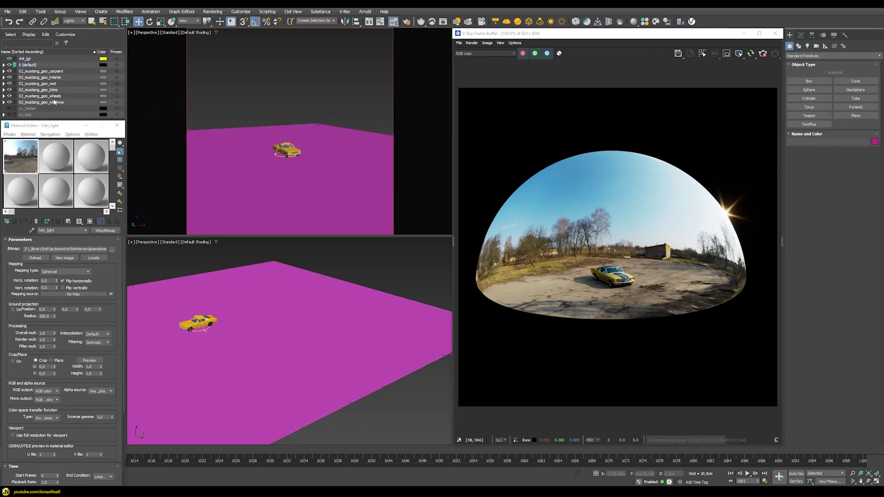
Step: Examine the car's shadow and its grounding in the projected environment from several close angles
key("z")
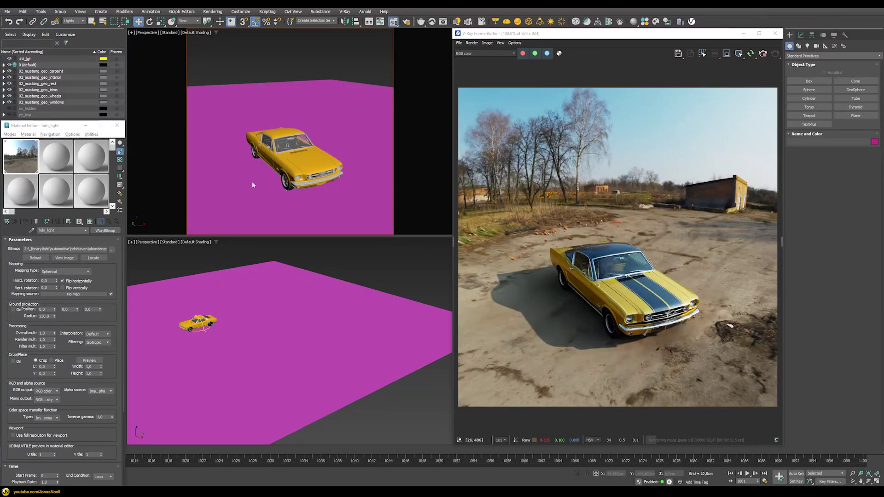
middle_click_drag(216, 183, 314, 173, "alt")
scroll(321, 182, "up", 3)
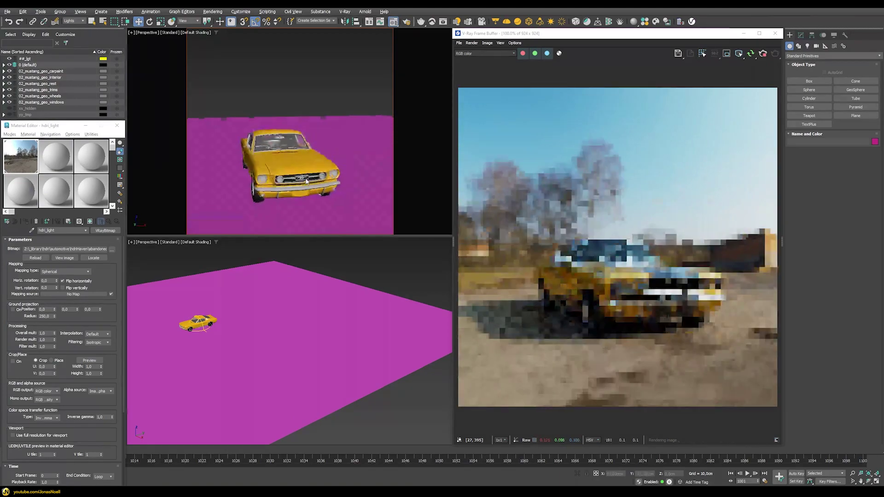
left_click(852, 474)
left_click_drag(295, 166, 293, 151)
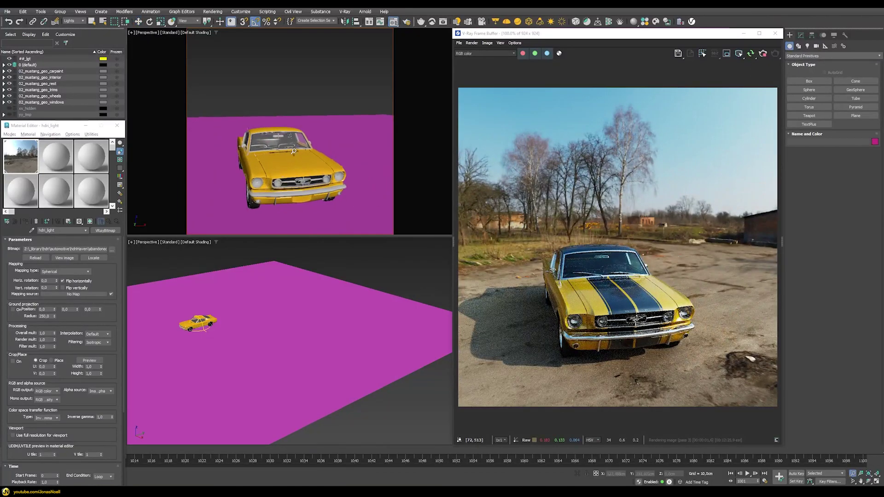
mouse_move(294, 151)
middle_mouse_down("alt")
mouse_move(330, 169)
mouse_move(308, 172)
mouse_move(304, 145)
middle_mouse_up("alt")
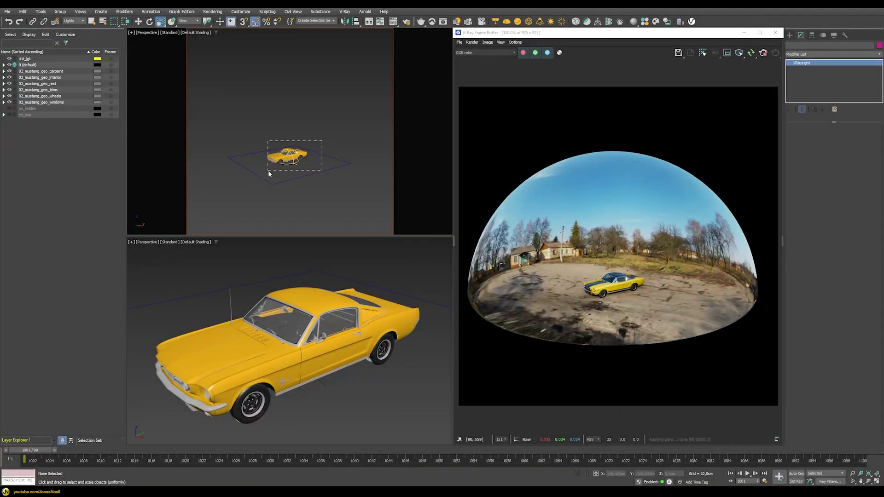
Step: Select the dome light, try scaling it along different axes to reshape the dome, and undo the scaling
left_click(269, 173)
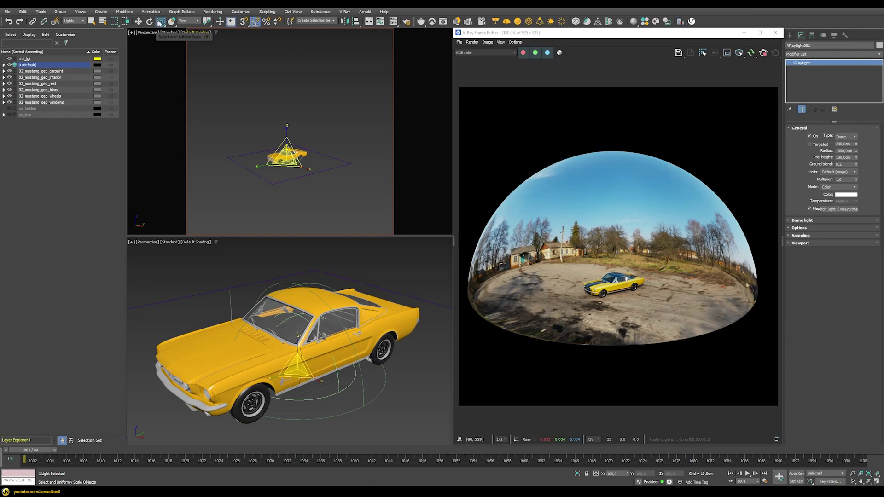
left_click(160, 22)
mouse_move(282, 159)
left_mouse_down()
mouse_move(284, 147)
mouse_move(282, 164)
left_mouse_up()
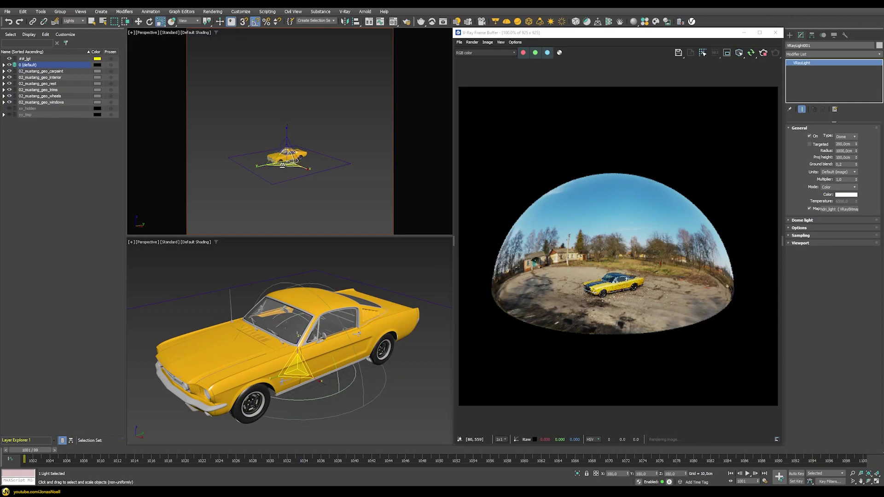
left_click_drag(287, 127, 285, 106)
key("ctrl+z")
left_click_drag(307, 168, 286, 156)
key("ctrl+z")
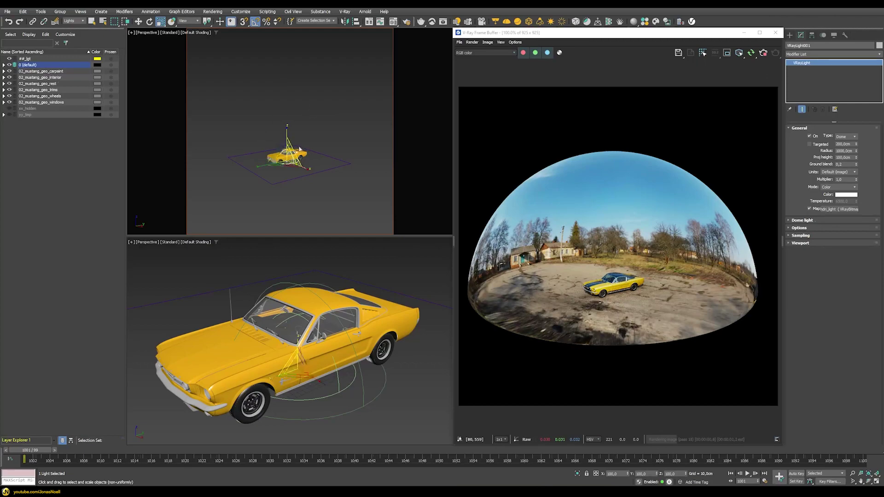
key("r")
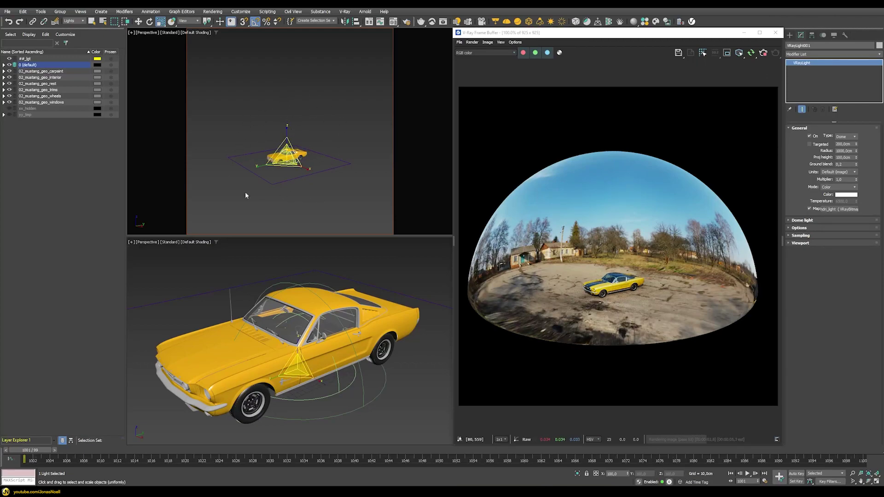
Step: Compare the render's alpha channel with the dome light's Affect alpha option on and off, and leave the option enabled
left_click(798, 222)
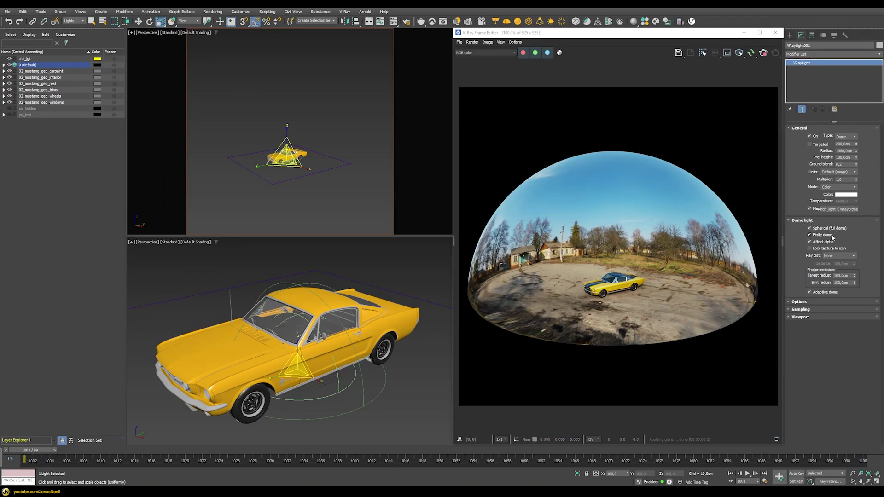
left_click(559, 53)
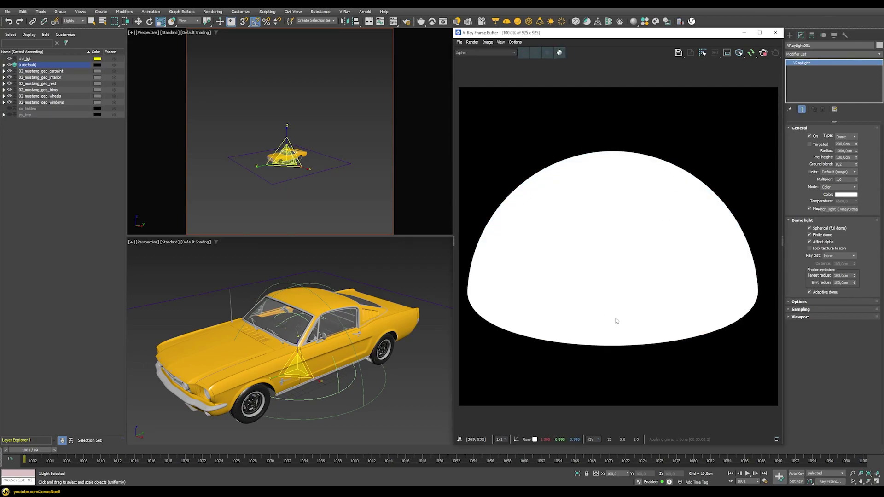
left_click(810, 241)
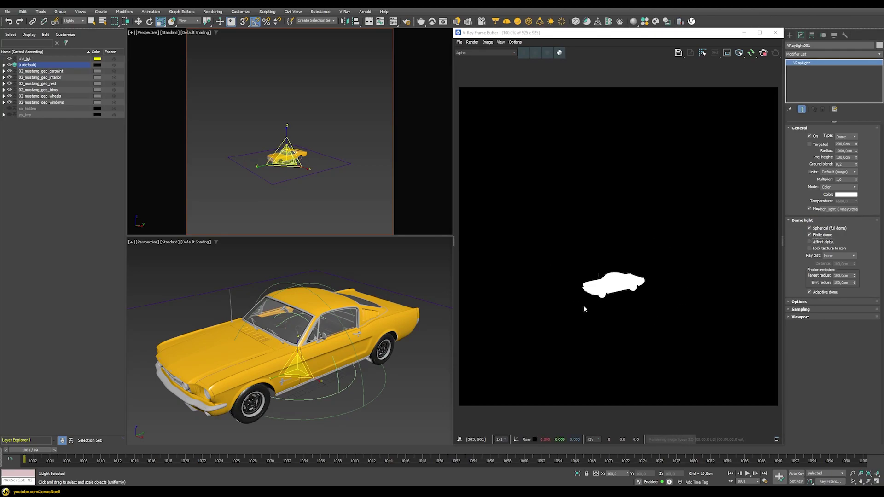
left_click(559, 53)
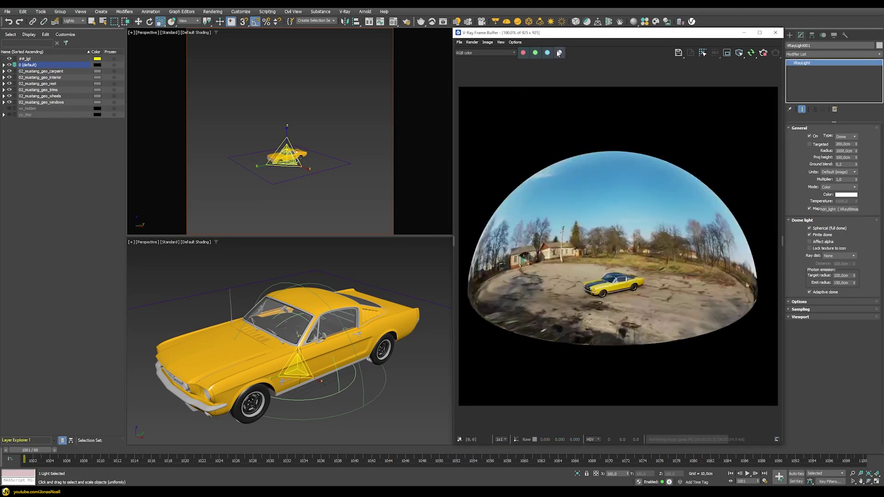
left_click(819, 244)
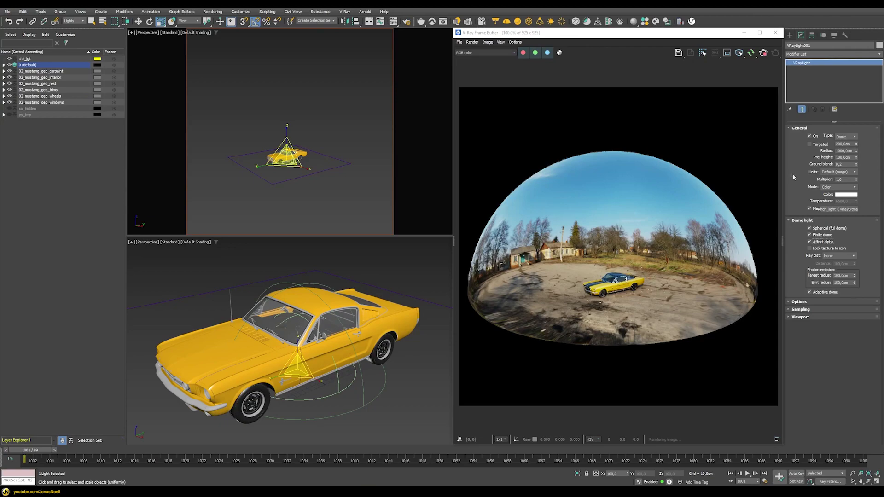
Step: Enable Lock texture to icon for the dome light, test it by rotating and moving the light, and undo both transforms
left_click(810, 248)
right_click(357, 164)
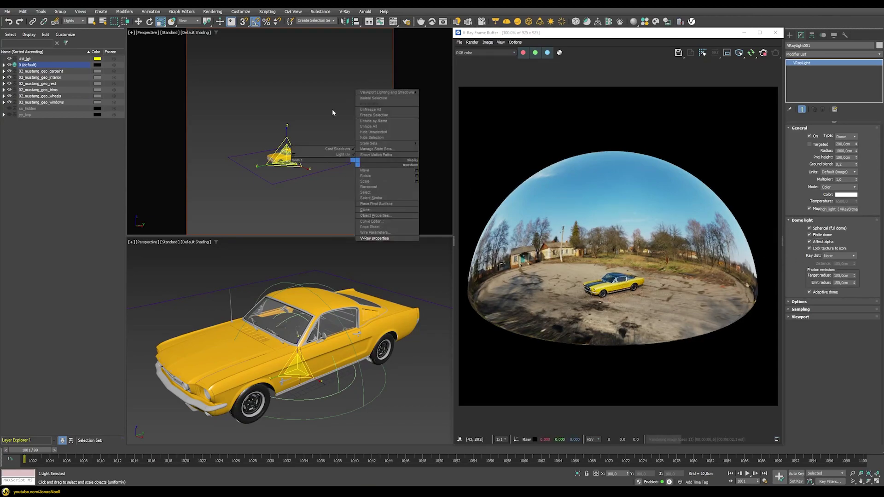
left_click(368, 174)
left_click_drag(272, 141, 334, 179)
key("ctrl+z")
key("w")
key("ctrl+z")
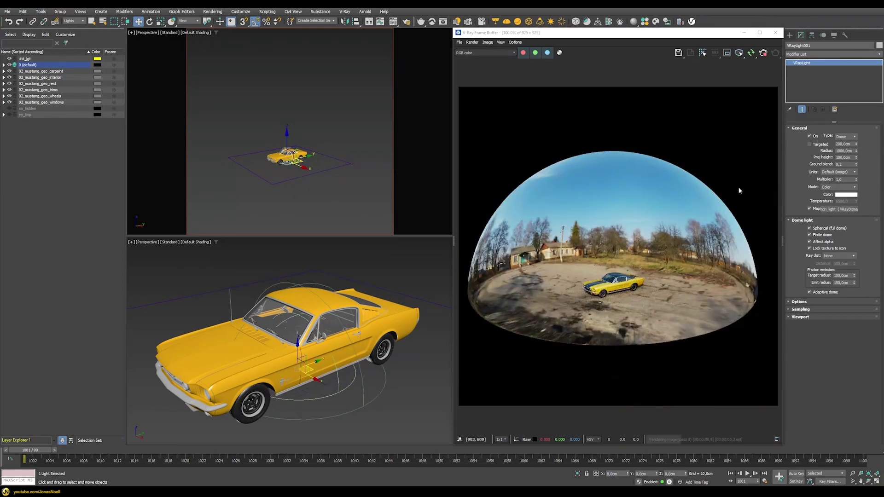